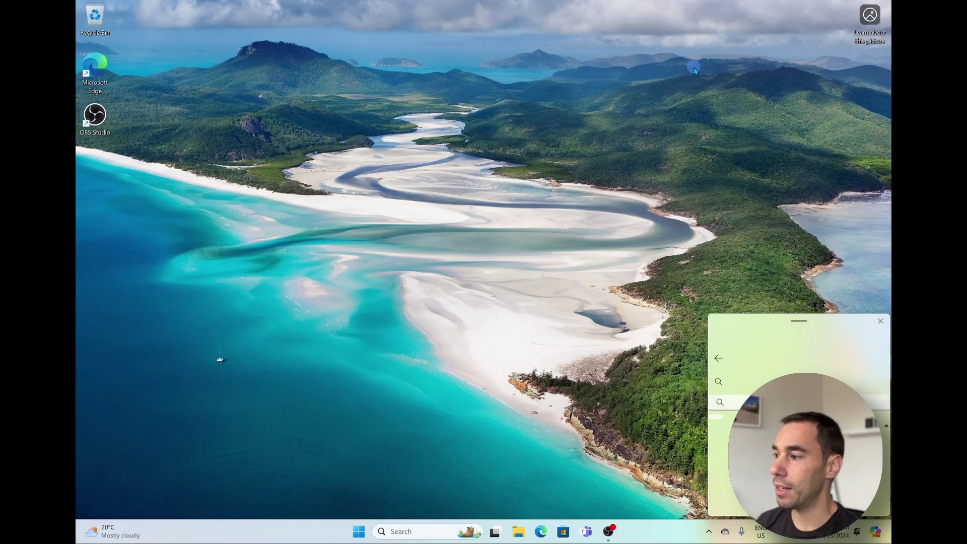
# Step: Drag the clipboard panel to the screen centre and switch clipboard history on
pyautogui.moveTo(814, 326); pyautogui.dragTo(509, 161)
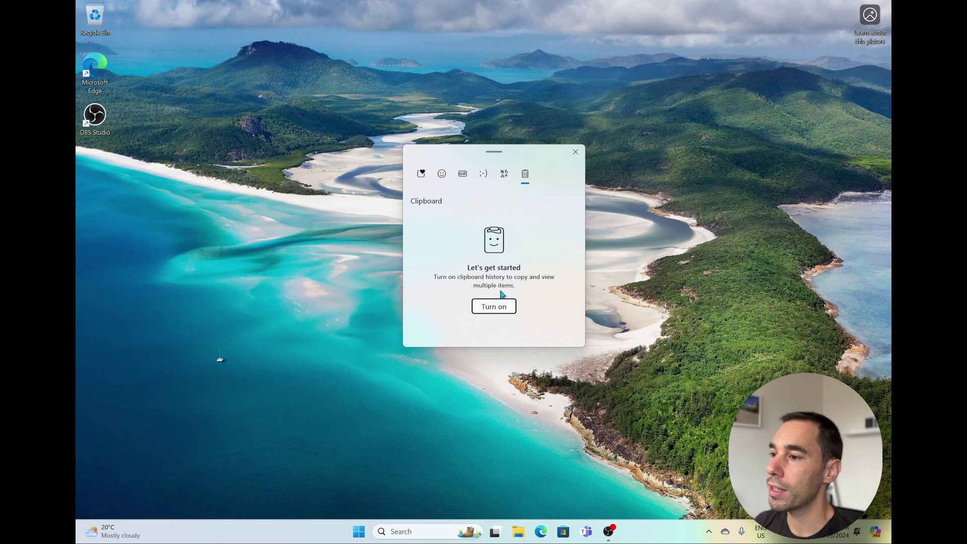
pyautogui.click(492, 305)
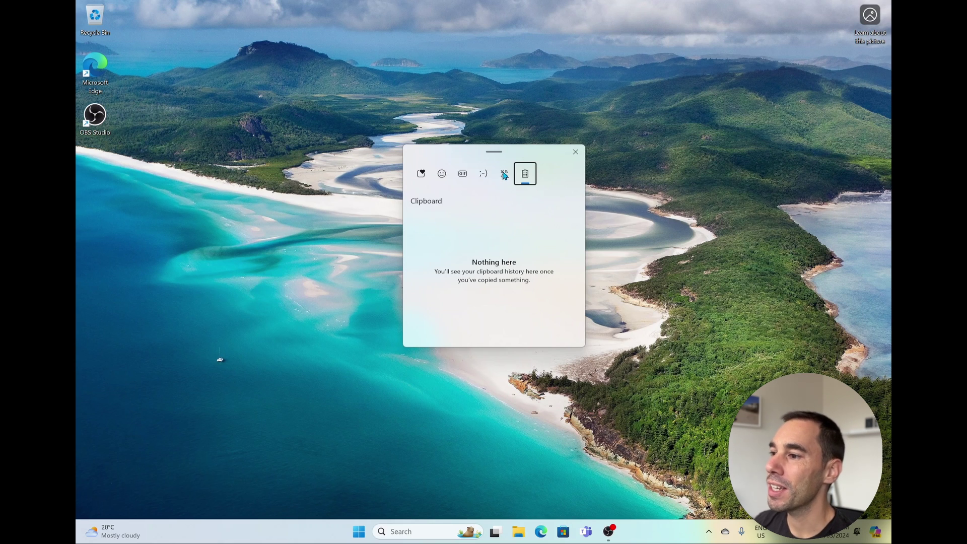
# Step: Browse the emoji, GIF, kaomoji and symbols pages, then return to the empty clipboard list
pyautogui.click(439, 174)
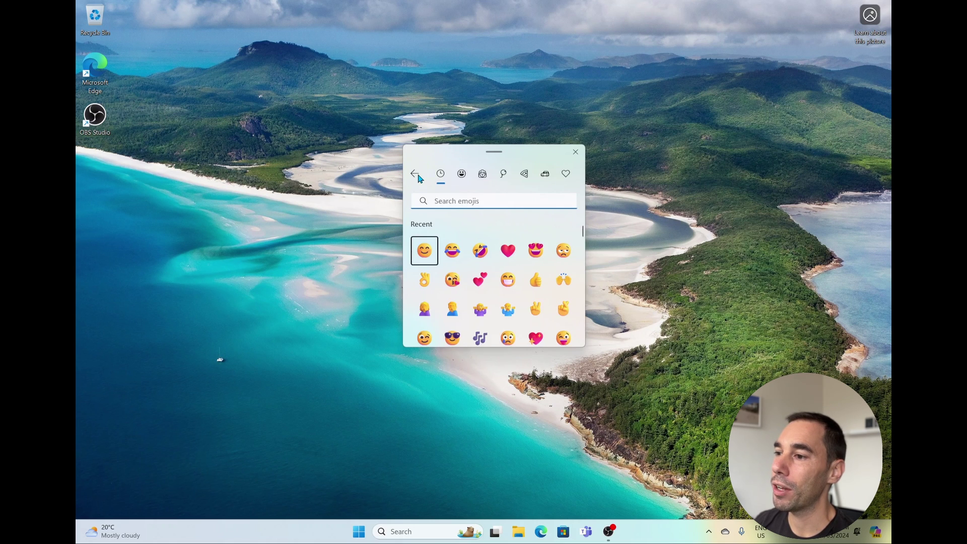
pyautogui.click(418, 175)
pyautogui.click(461, 174)
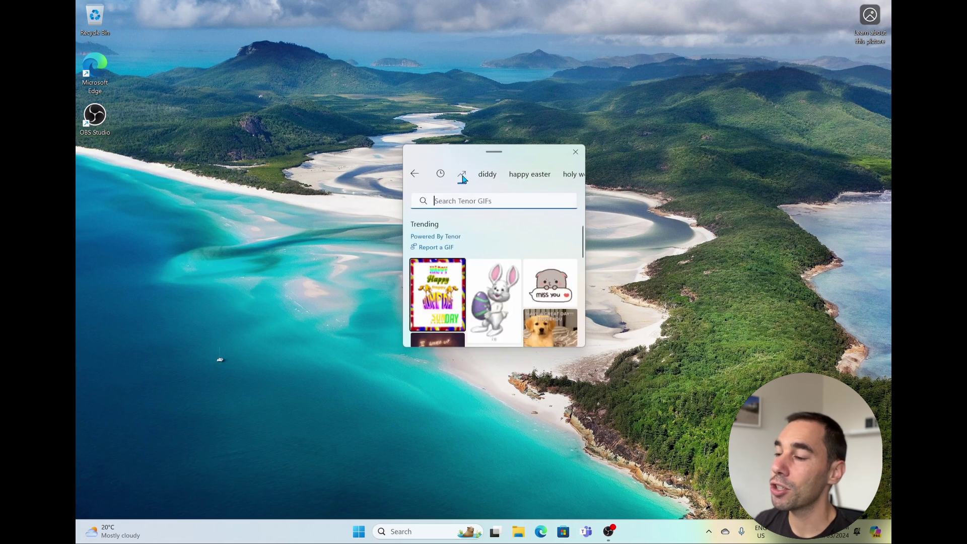
pyautogui.click(416, 177)
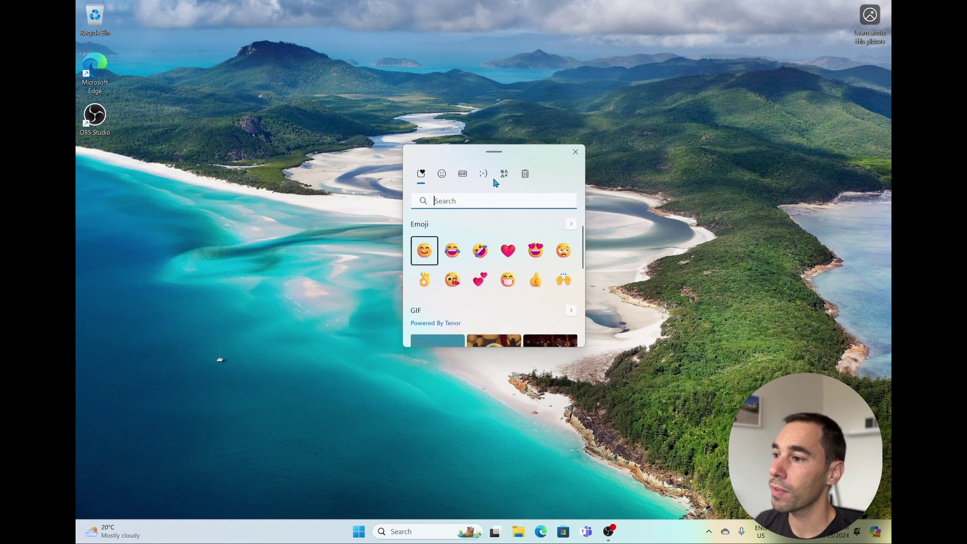
pyautogui.click(486, 178)
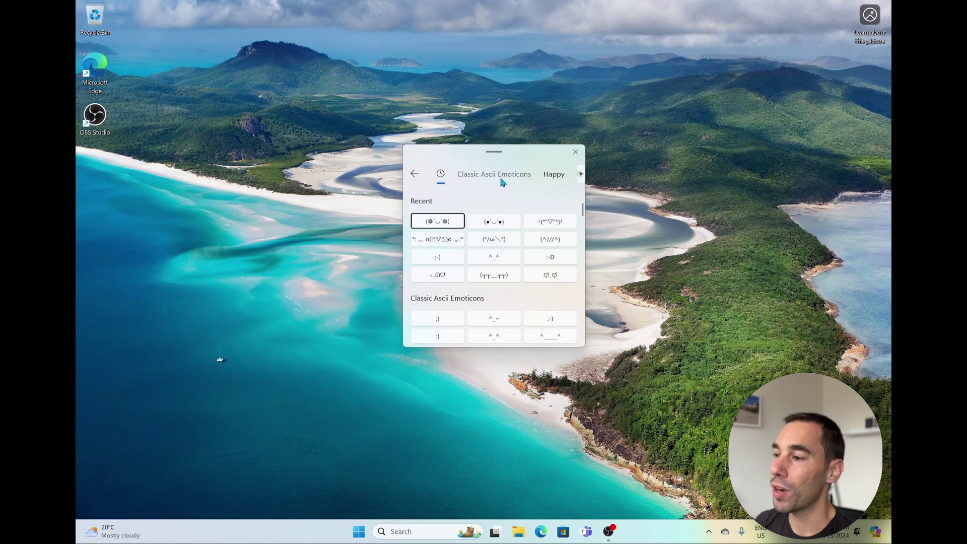
pyautogui.click(416, 177)
pyautogui.click(506, 178)
pyautogui.scroll(-3, 479, 249)
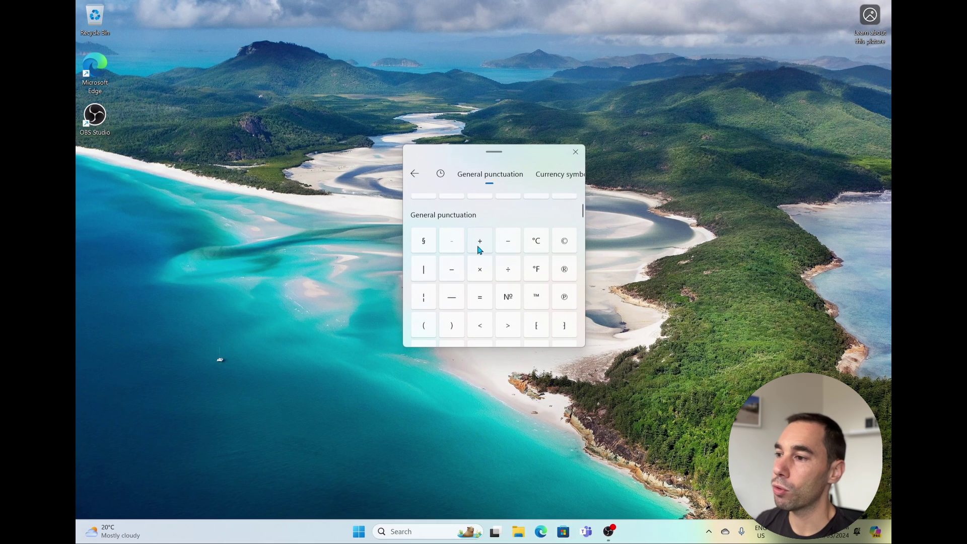
pyautogui.click(415, 177)
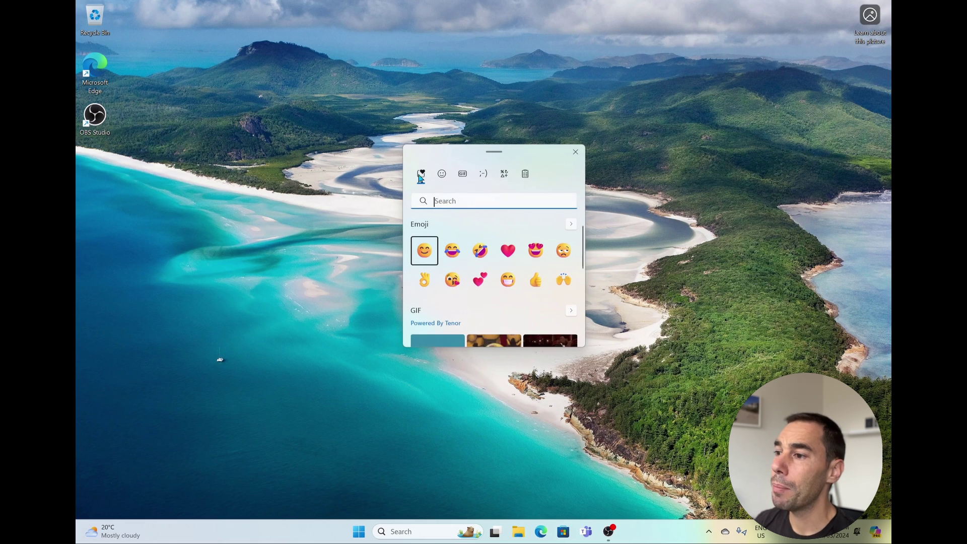
pyautogui.click(525, 179)
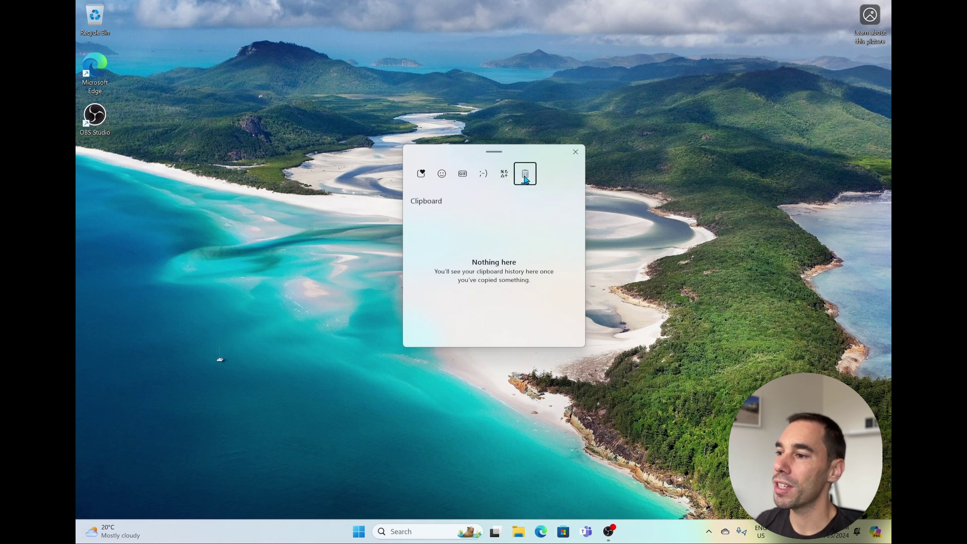
# Step: Close the clipboard panel and launch Word from a Start search for 'word'
pyautogui.click(574, 152)
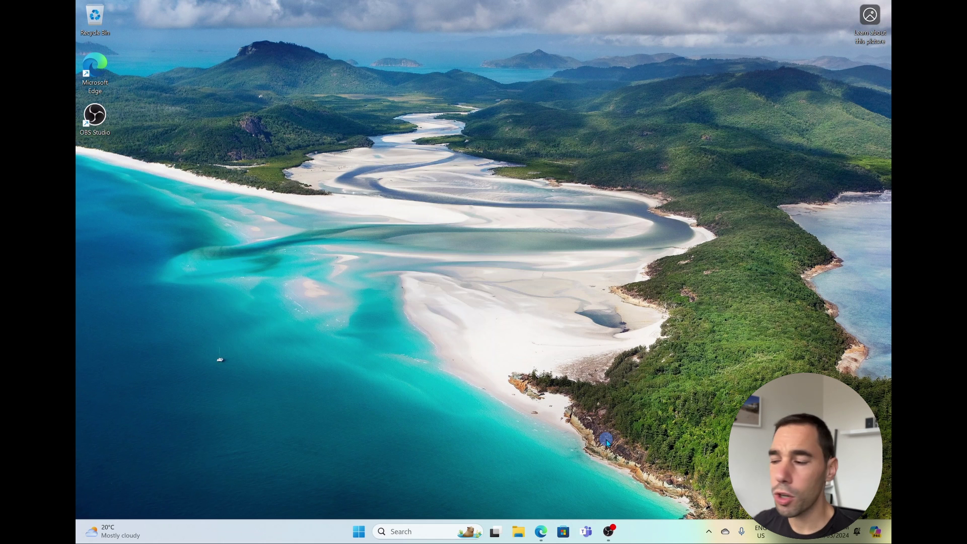
pyautogui.press('super')
pyautogui.write('word')
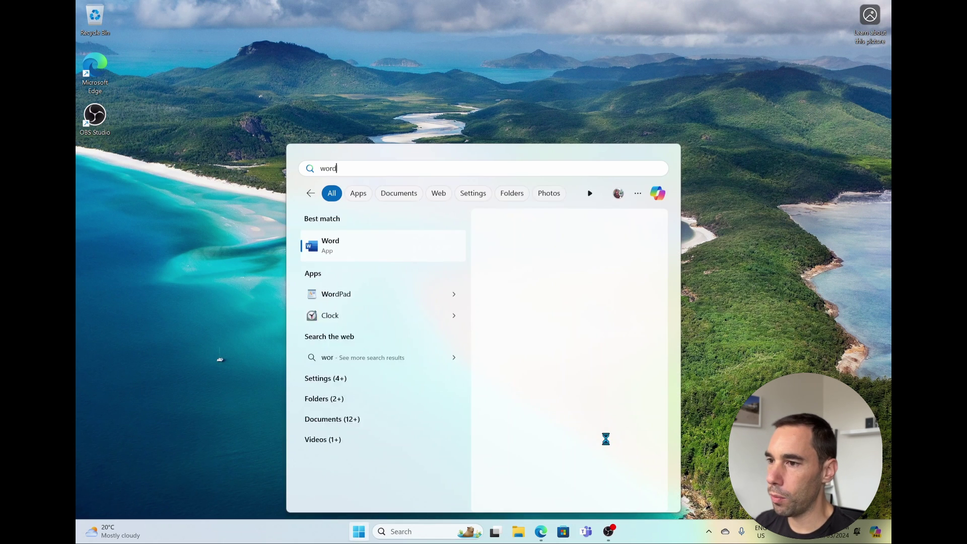
pyautogui.press('Return')
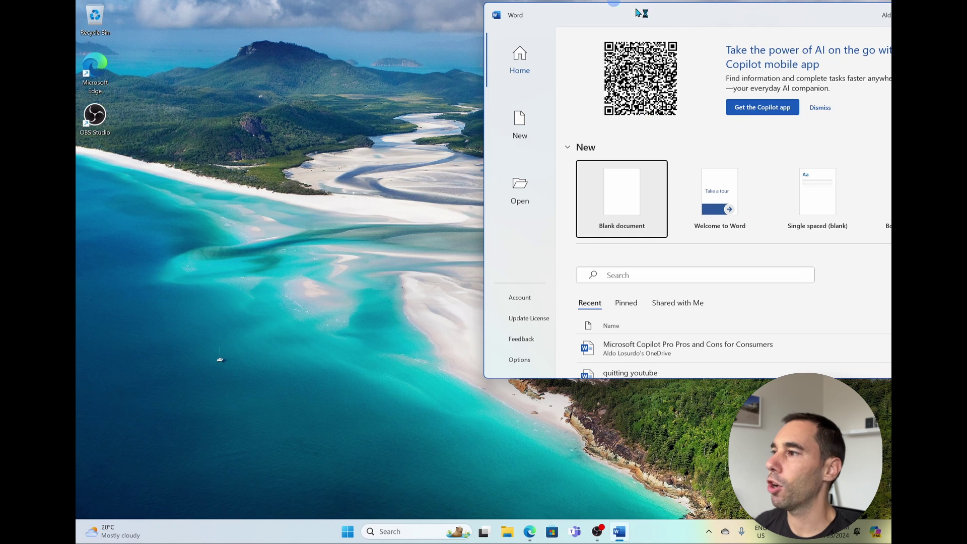
# Step: Snap a blank Word document to the right half, with Edge showing Bing on the left
pyautogui.moveTo(682, 13); pyautogui.dragTo(890, 56)
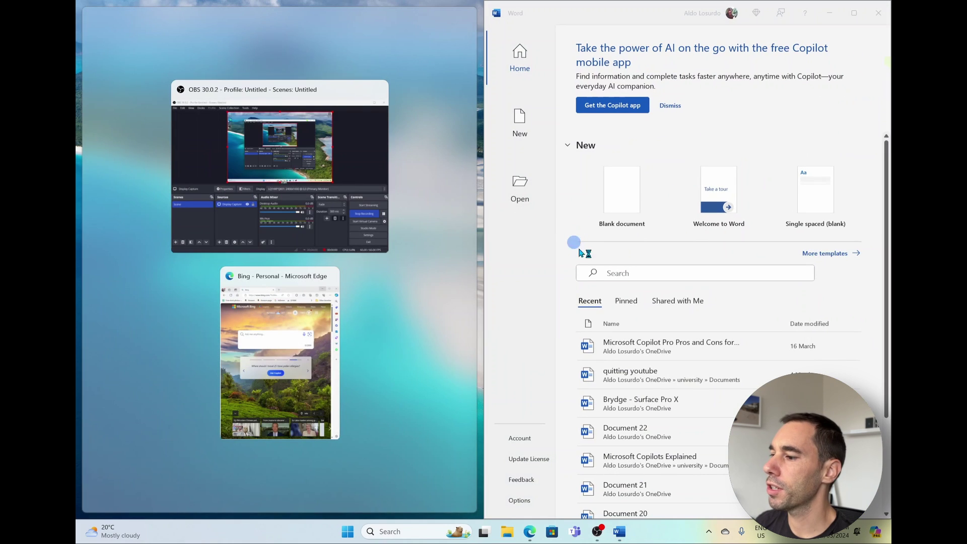
pyautogui.click(620, 204)
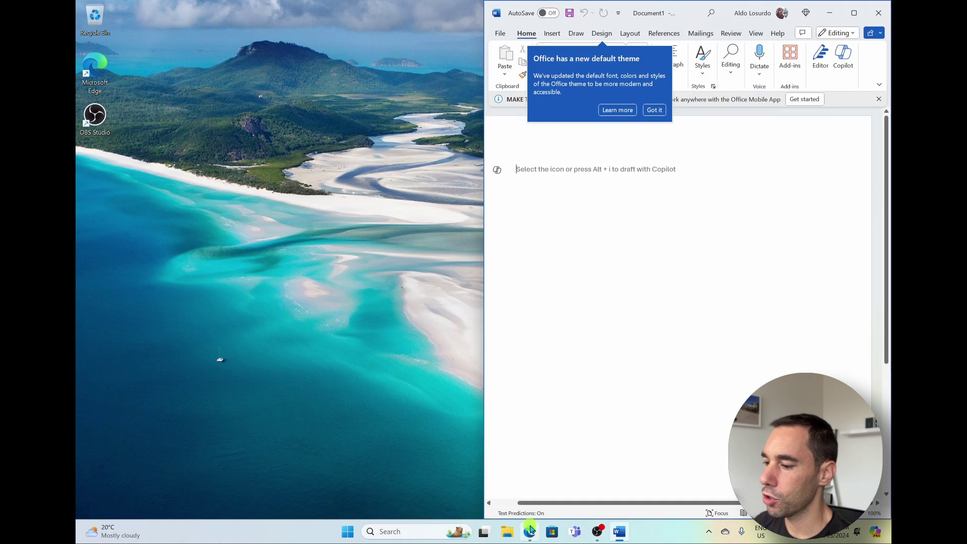
pyautogui.click(529, 531)
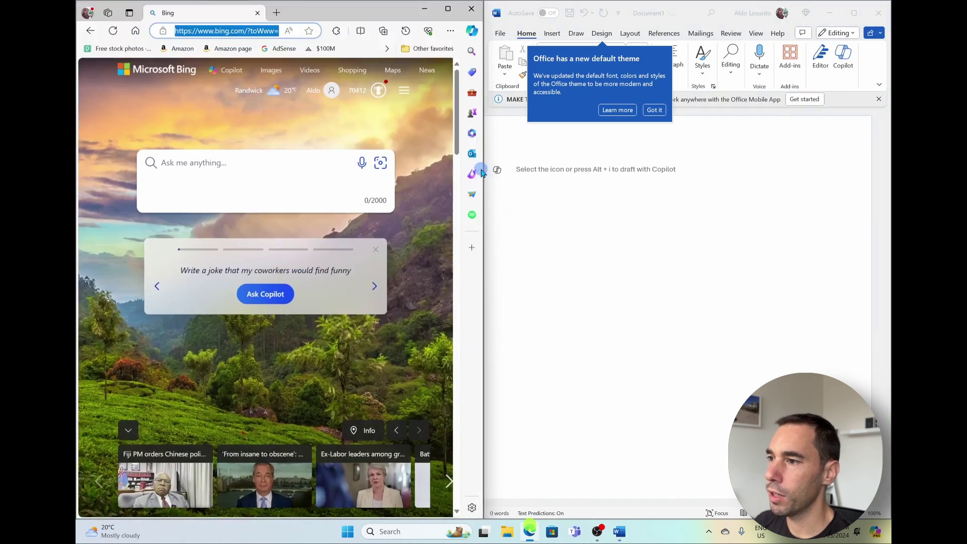
pyautogui.click(231, 31)
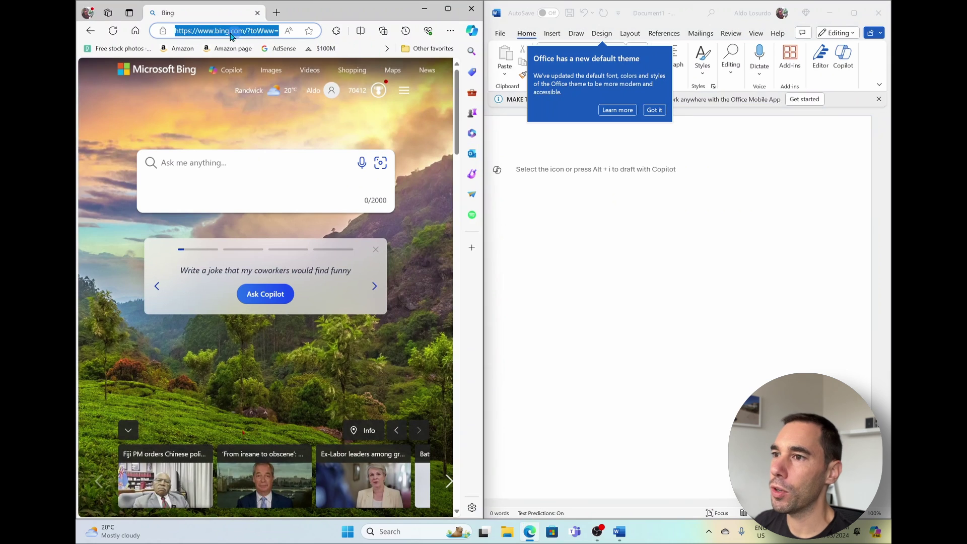
# Step: Copy the Bing page's full web address from Edge's address bar
pyautogui.click(655, 110)
pyautogui.click(240, 31)
pyautogui.click(241, 30)
pyautogui.click(240, 30)
pyautogui.rightClick(240, 31)
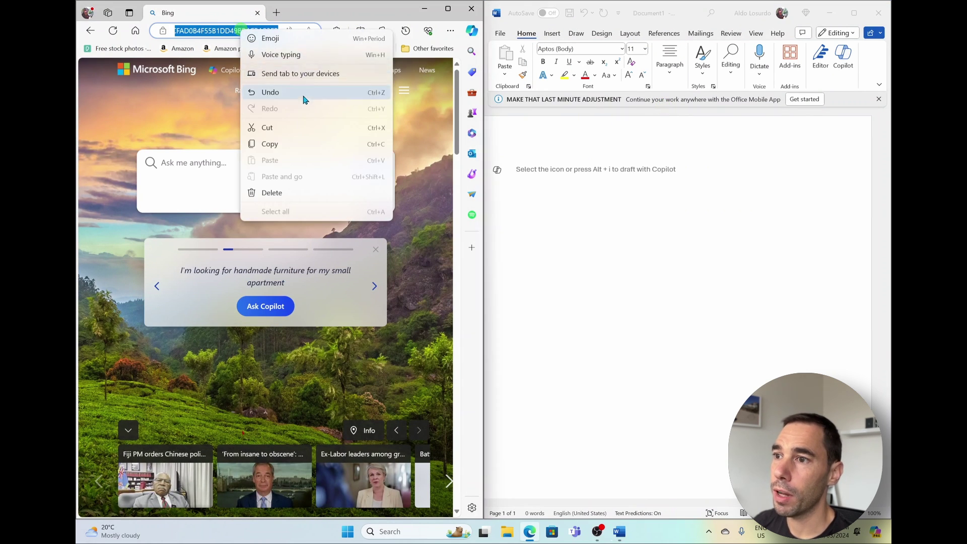
pyautogui.click(291, 144)
# Step: Paste the address into Word from clipboard history as plain text, replacing the Bing link paste
pyautogui.click(553, 172)
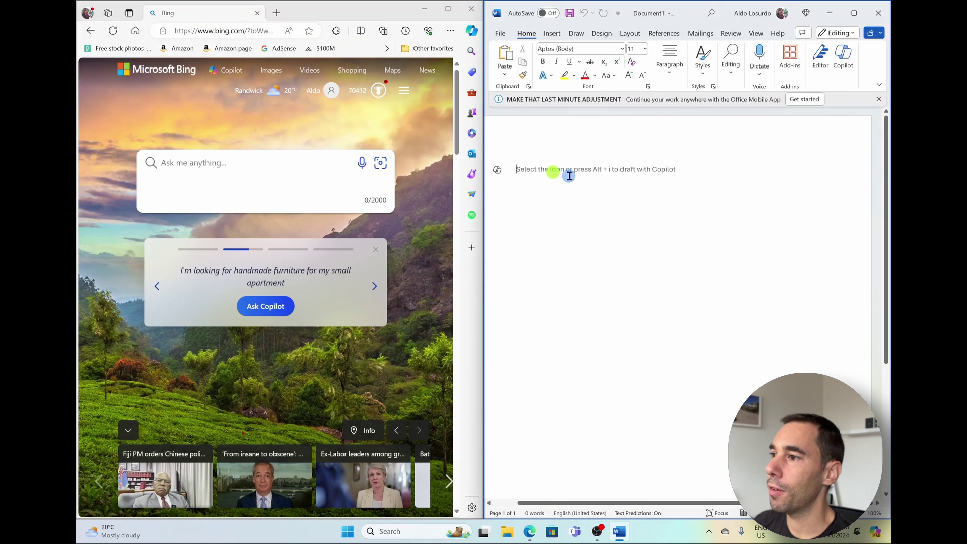
pyautogui.press('super+v')
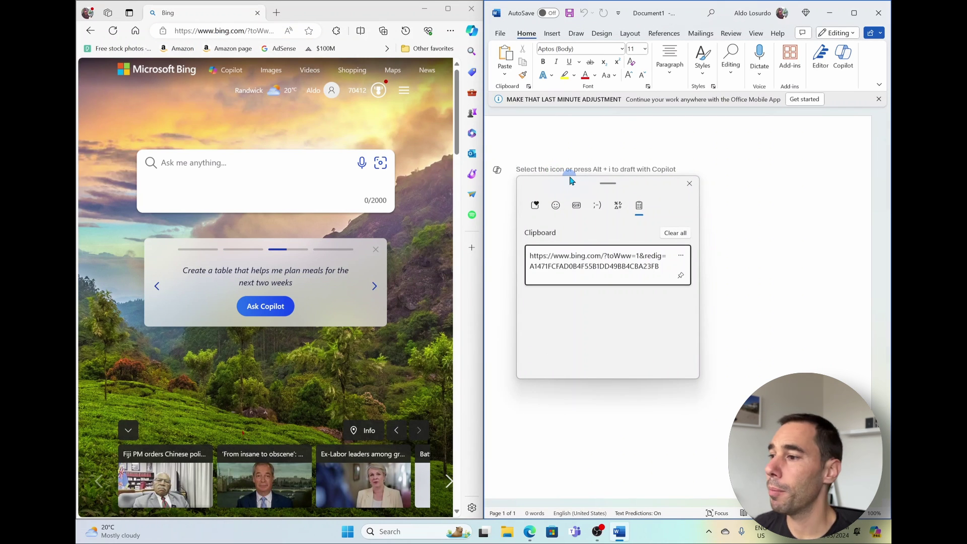
pyautogui.click(598, 261)
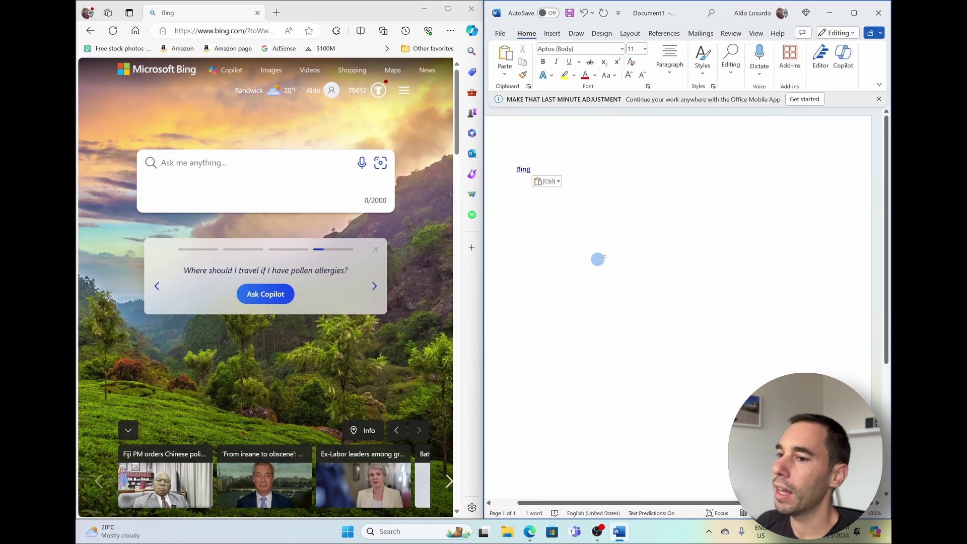
pyautogui.hotkey('ctrl', 'z')
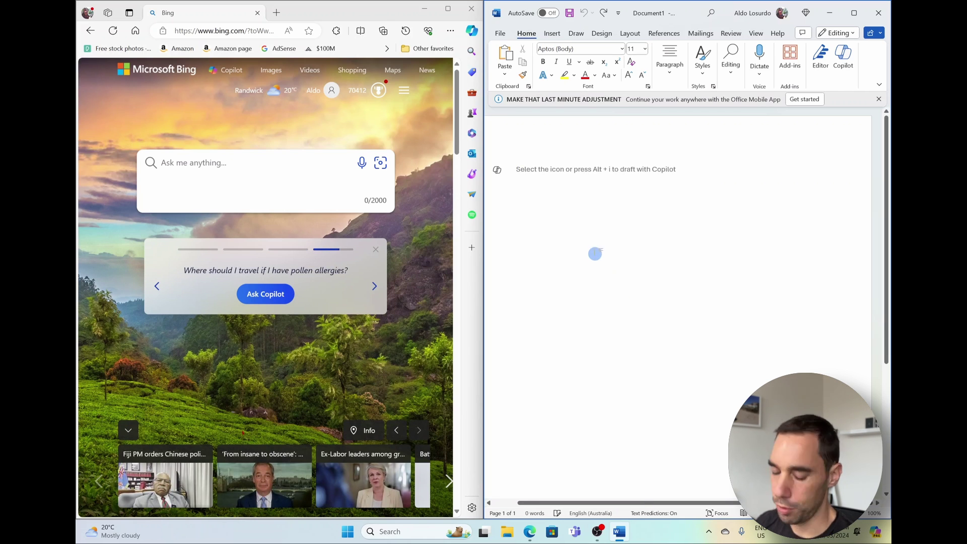
pyautogui.press('super+v')
pyautogui.click(678, 256)
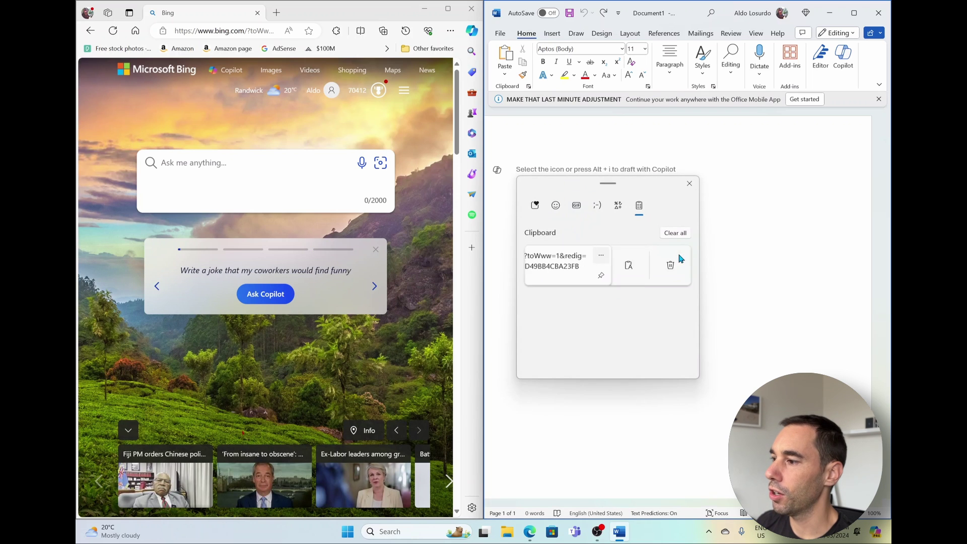
pyautogui.click(629, 265)
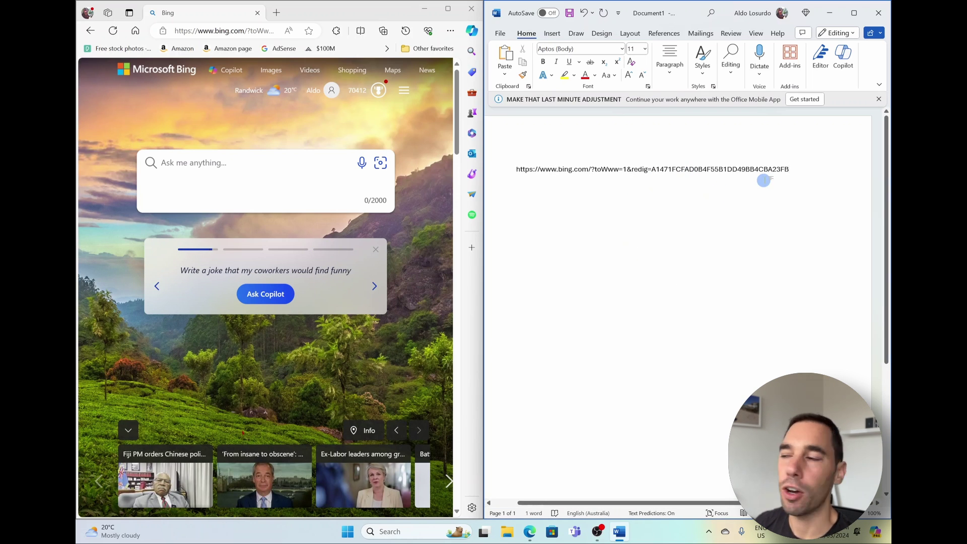
# Step: Add a 'Bing' link line, then the web address again as plain text below it
pyautogui.press('Return')
pyautogui.press('Return')
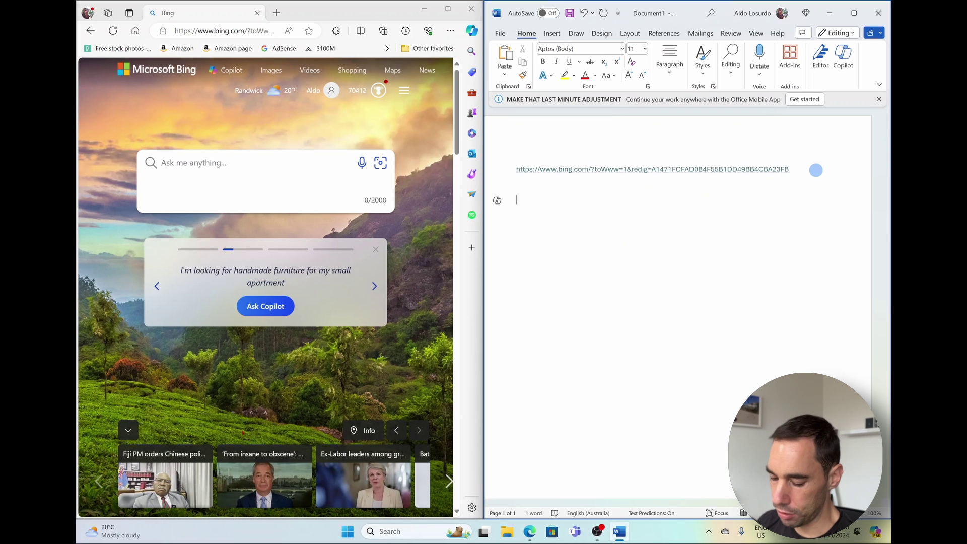
pyautogui.press('super+v')
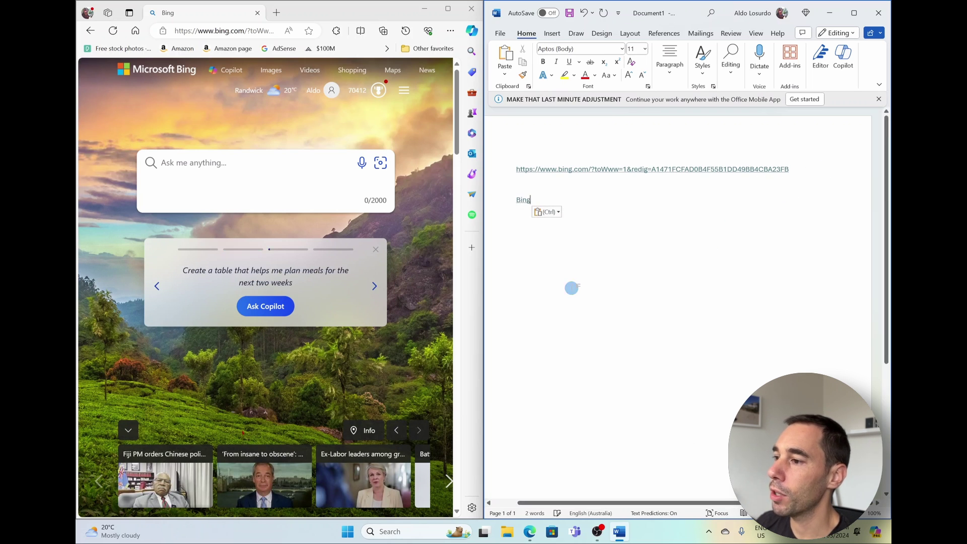
pyautogui.press('Return')
pyautogui.press('Return')
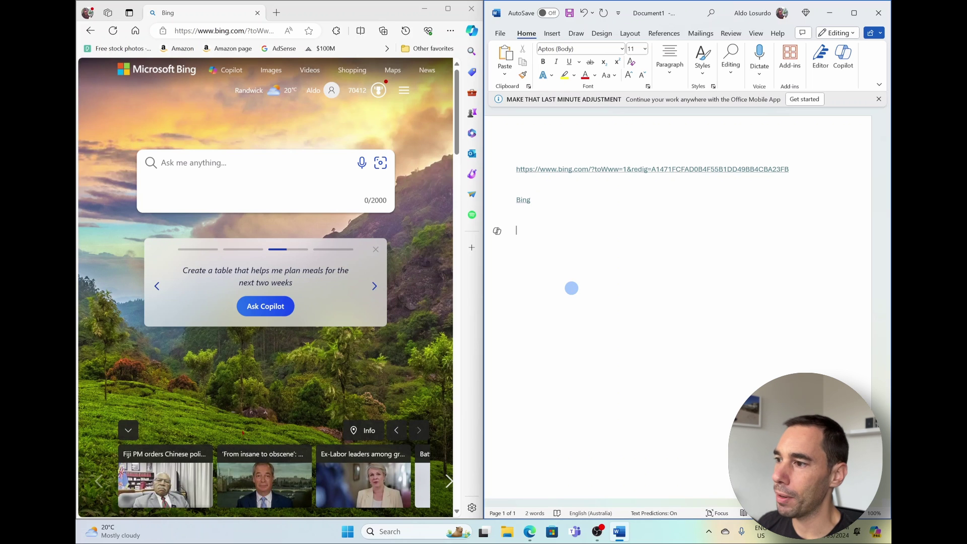
pyautogui.press('super+v')
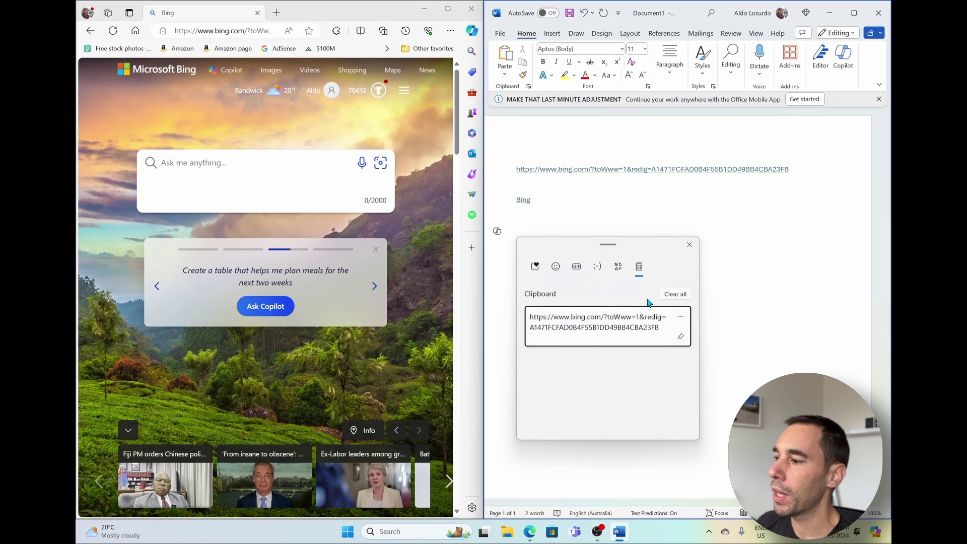
pyautogui.click(683, 318)
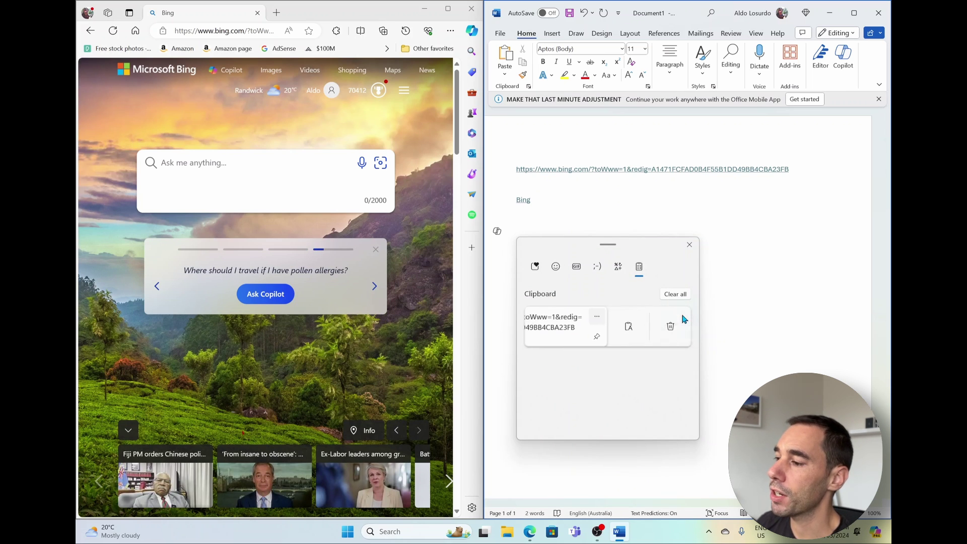
pyautogui.click(629, 326)
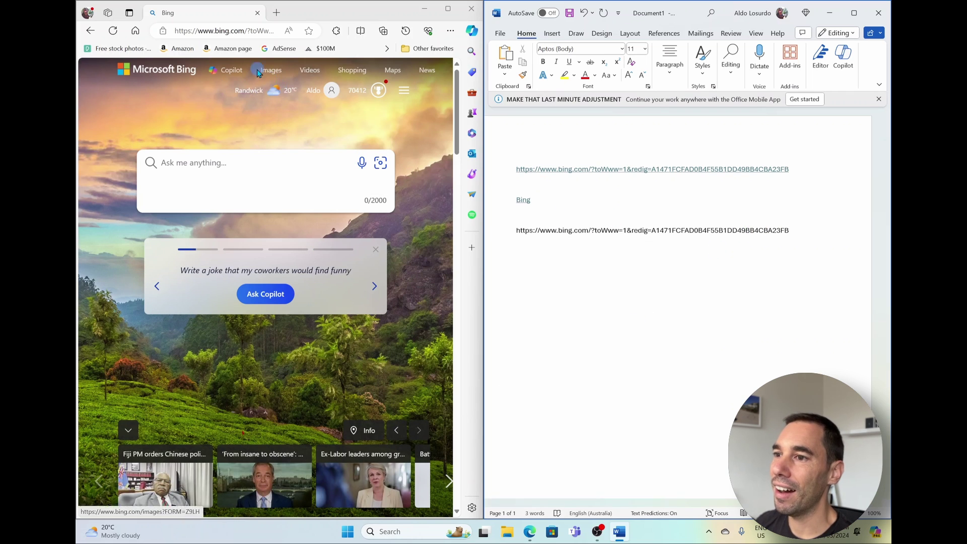
# Step: Open the Airports, Splendour and abortion-pill stories in new Edge tabs
pyautogui.scroll(-5, 261, 377)
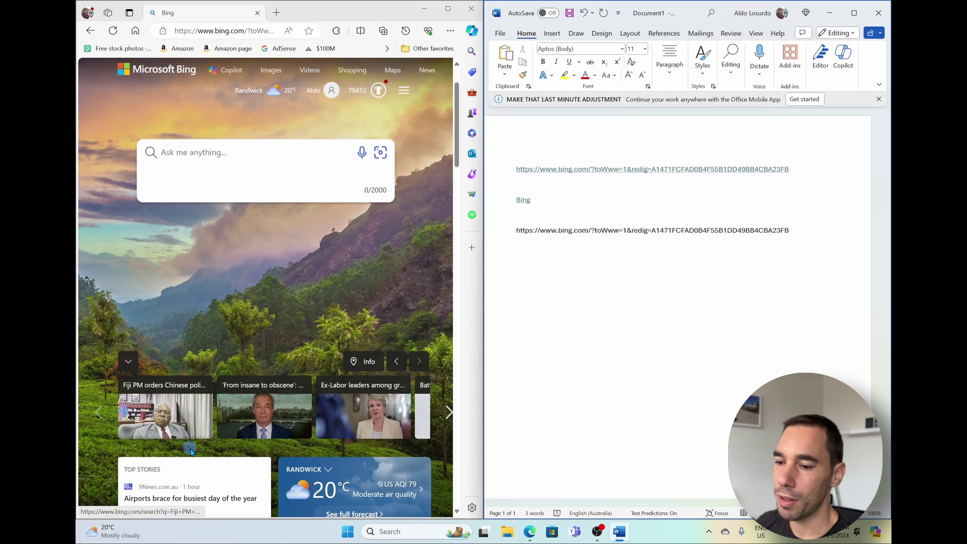
pyautogui.click(200, 362)
pyautogui.click(197, 406)
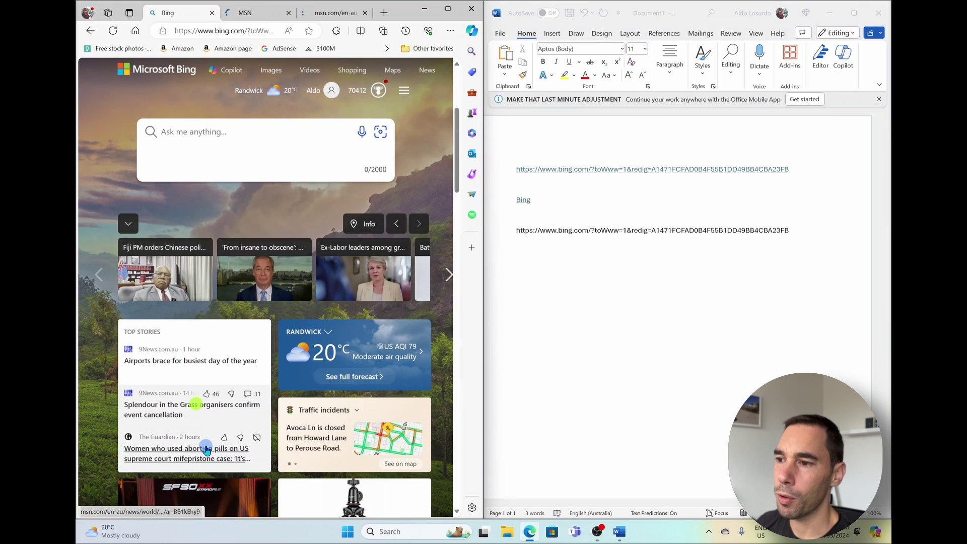
pyautogui.click(191, 442)
pyautogui.click(231, 12)
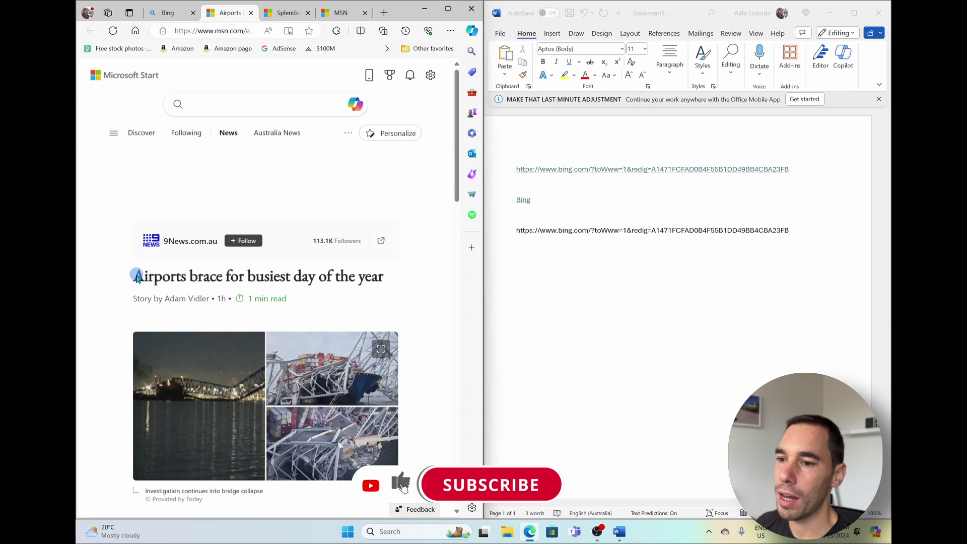
# Step: Copy the Airports headline and the Splendour festival photo
pyautogui.moveTo(203, 275); pyautogui.dragTo(388, 276)
pyautogui.rightClick(370, 282)
pyautogui.click(383, 284)
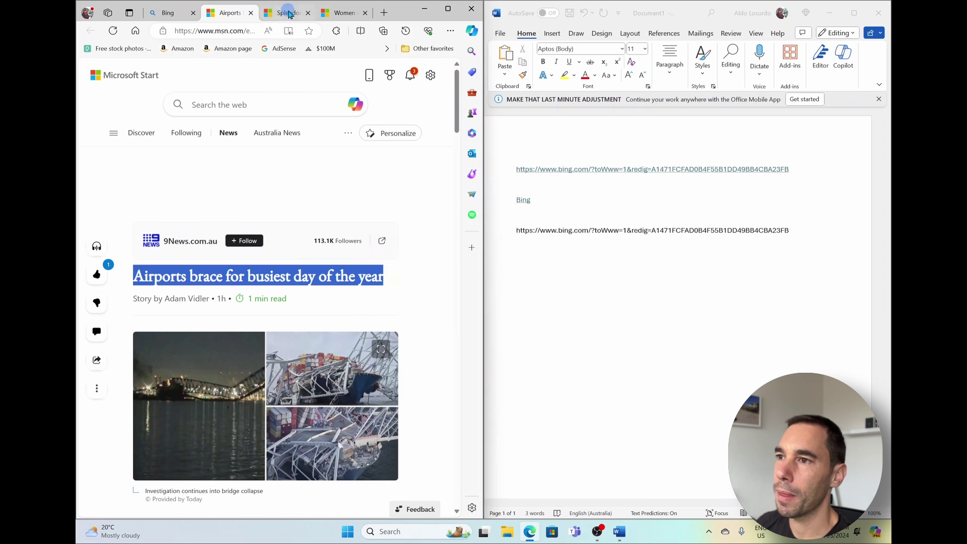
pyautogui.click(290, 14)
pyautogui.scroll(-4, 294, 262)
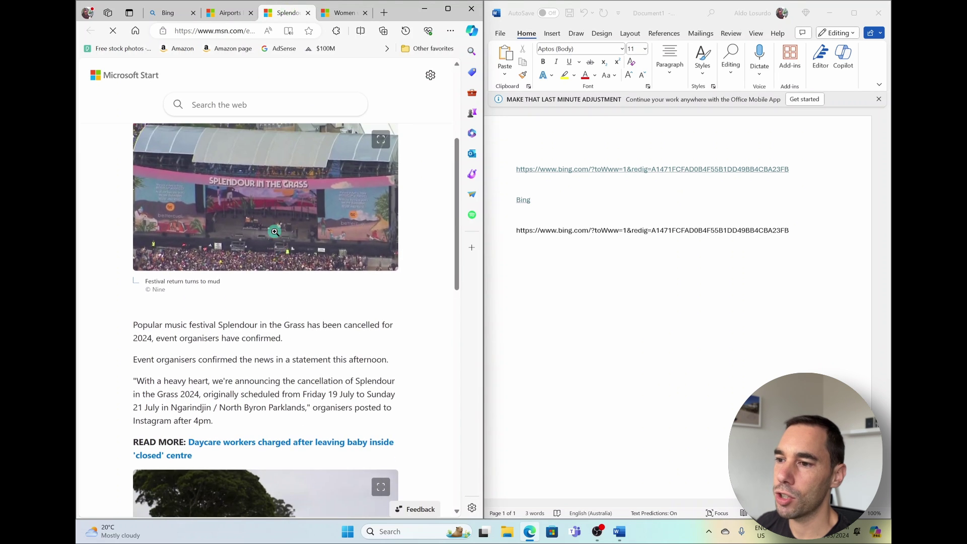
pyautogui.rightClick(294, 247)
pyautogui.click(297, 273)
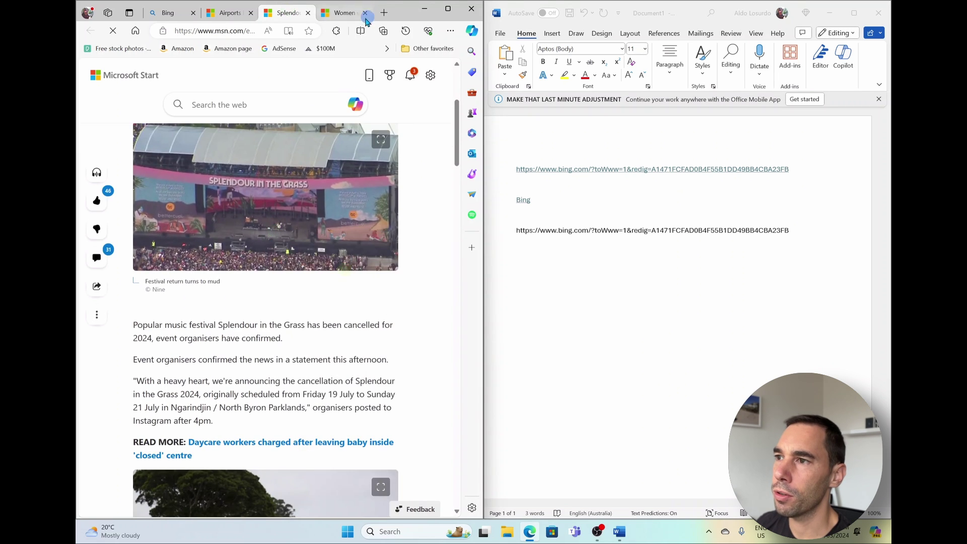
# Step: Copy the first two paragraphs of the abortion-pill article
pyautogui.click(341, 16)
pyautogui.scroll(-5, 301, 319)
pyautogui.moveTo(387, 340); pyautogui.dragTo(135, 236)
pyautogui.rightClick(204, 231)
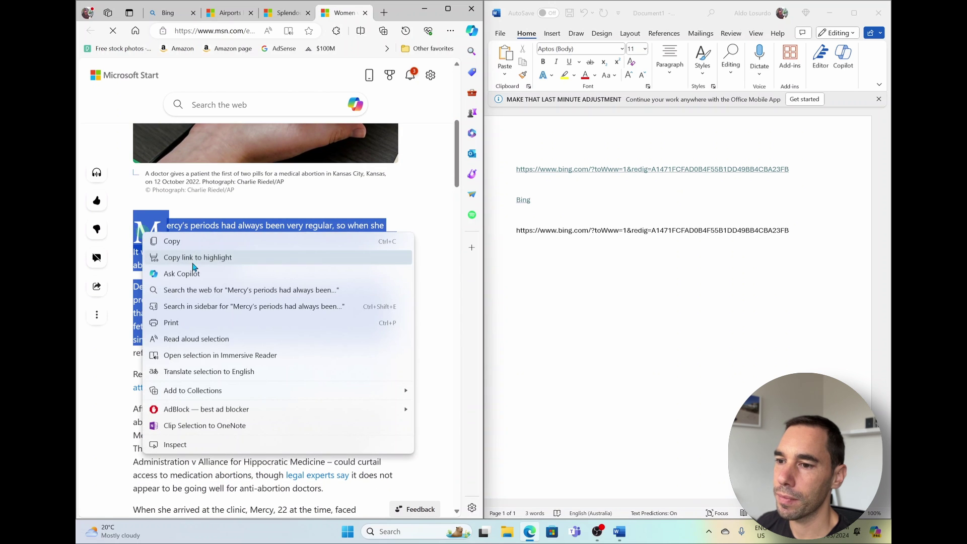
pyautogui.click(212, 239)
pyautogui.click(596, 242)
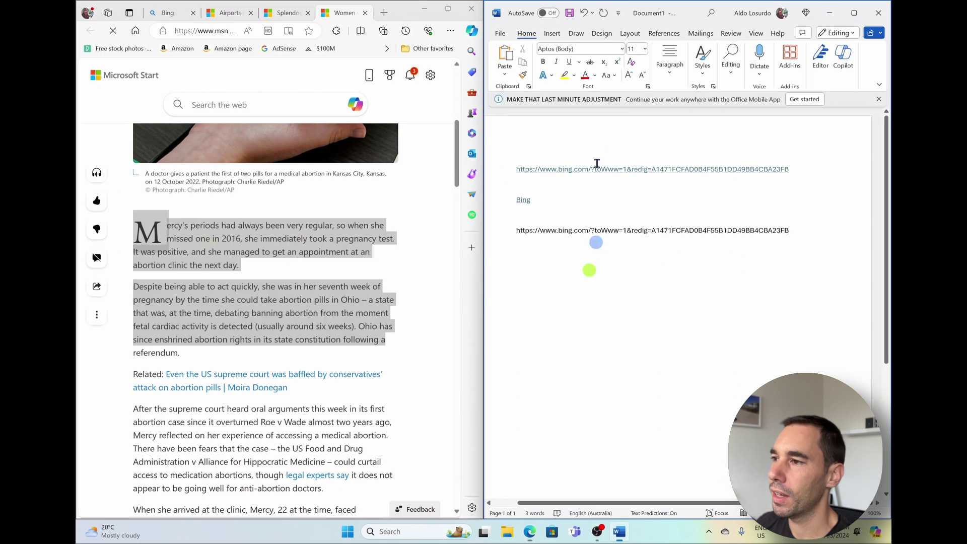
# Step: Maximize Word and paste the two article paragraphs from clipboard history on a new line
pyautogui.click(854, 12)
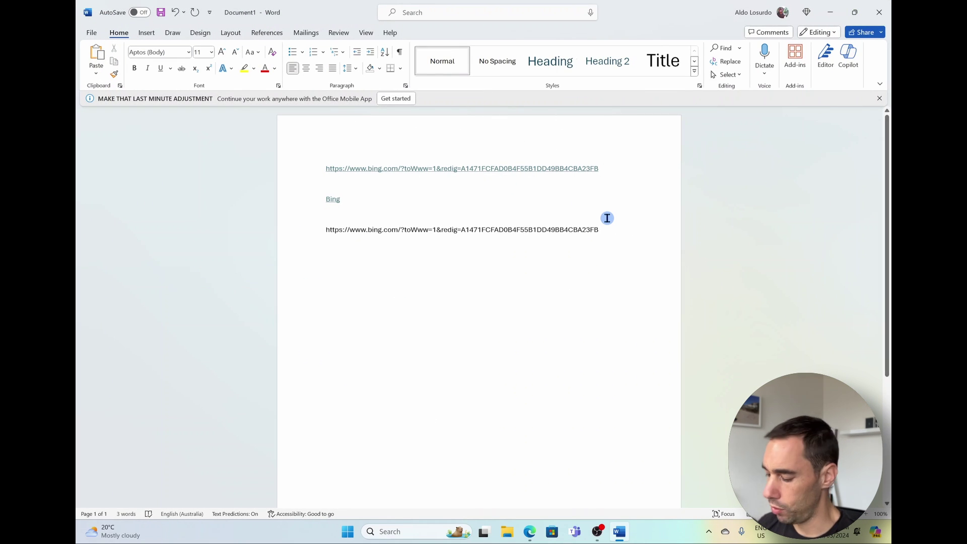
pyautogui.press('Return')
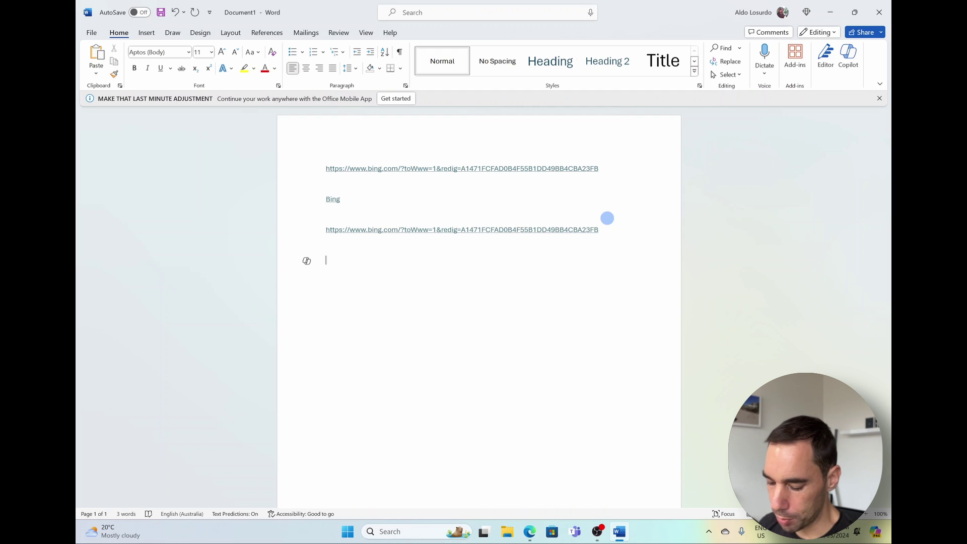
pyautogui.press('super+v')
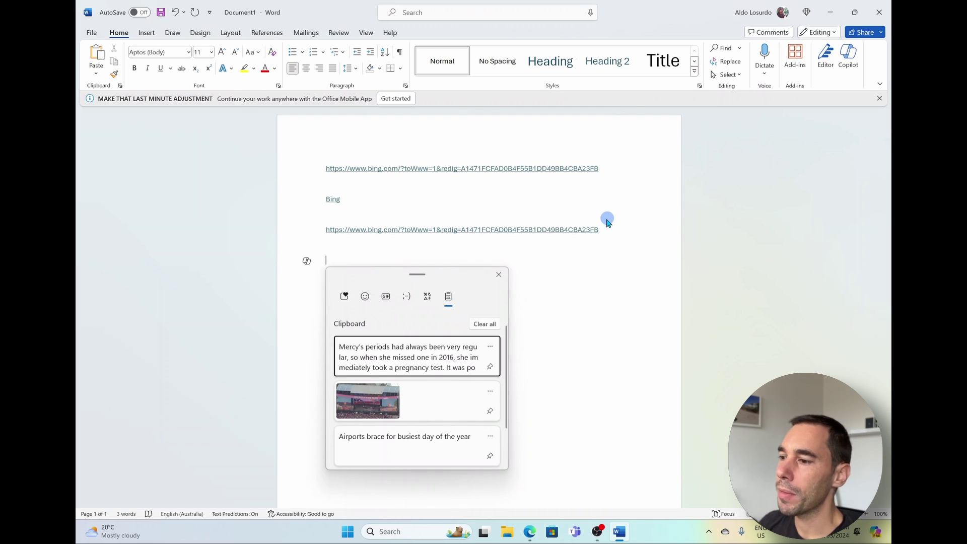
pyautogui.moveTo(438, 270); pyautogui.dragTo(609, 91)
pyautogui.scroll(-3, 619, 201)
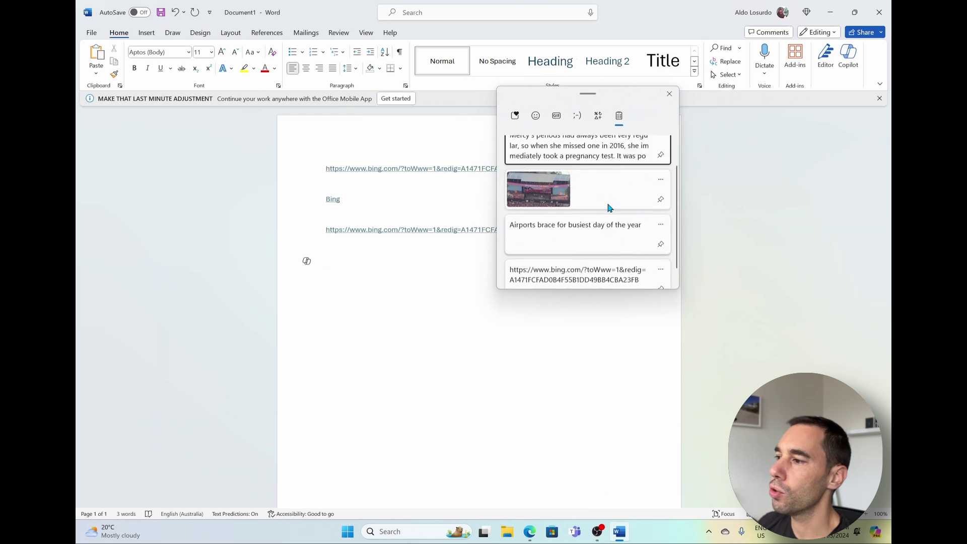
pyautogui.scroll(2, 609, 207)
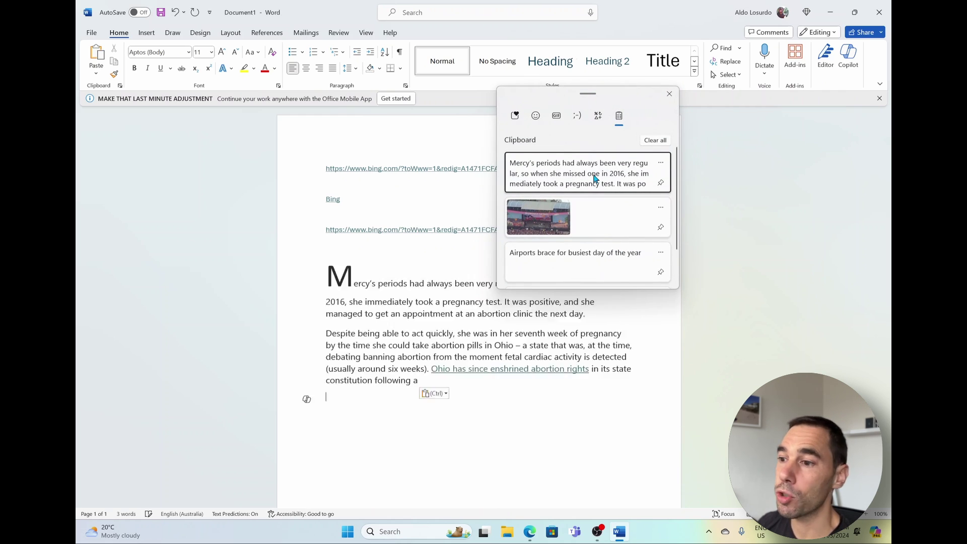
pyautogui.click(594, 178)
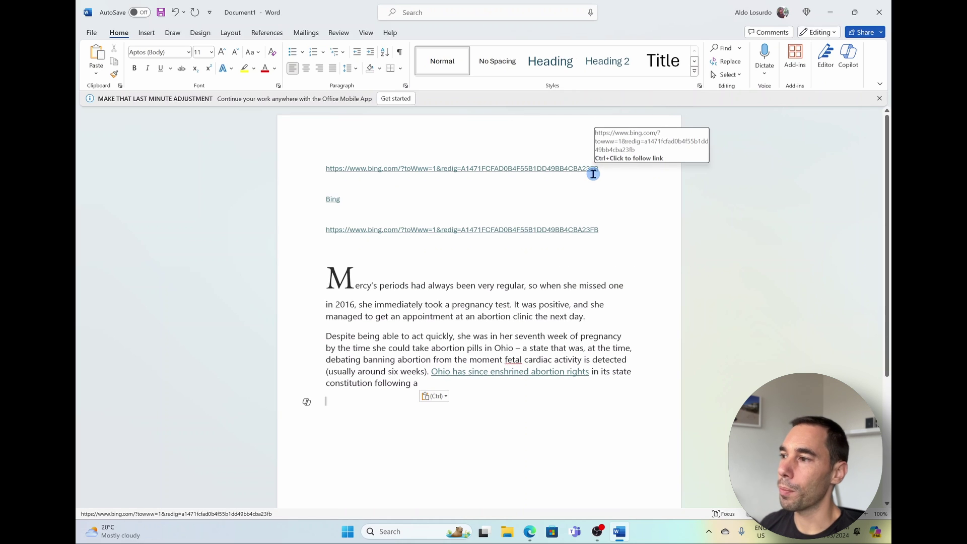
# Step: Paste the festival photo from clipboard history on a new line below the paragraphs
pyautogui.press('Return')
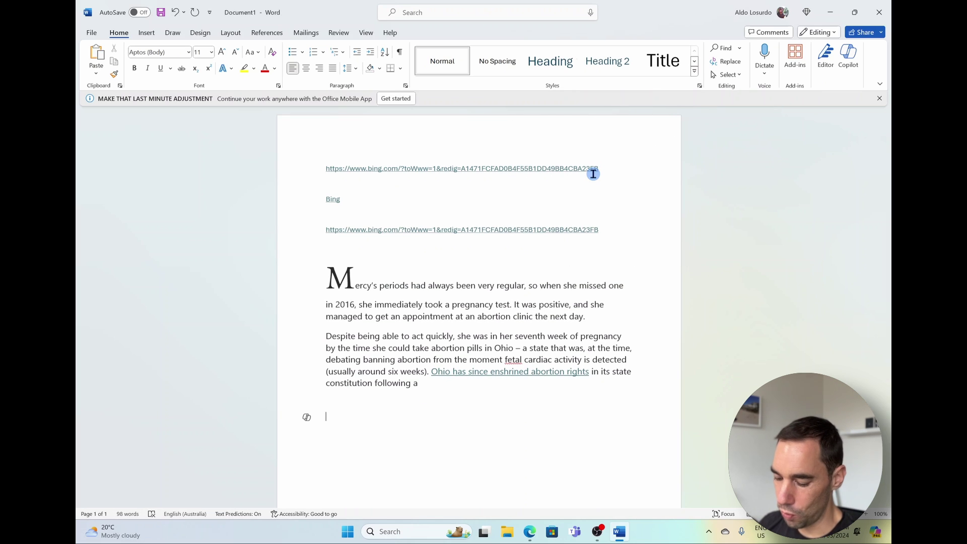
pyautogui.press('super+v')
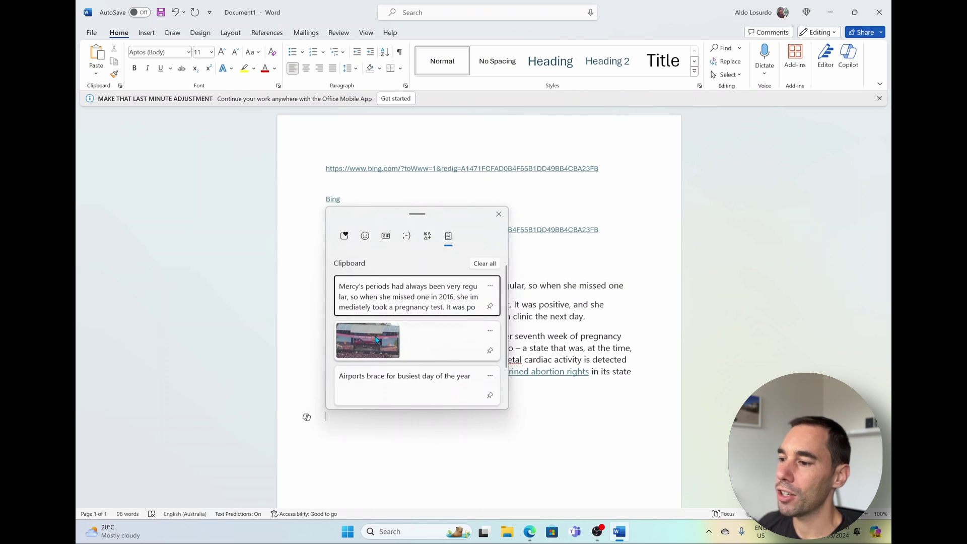
pyautogui.click(374, 335)
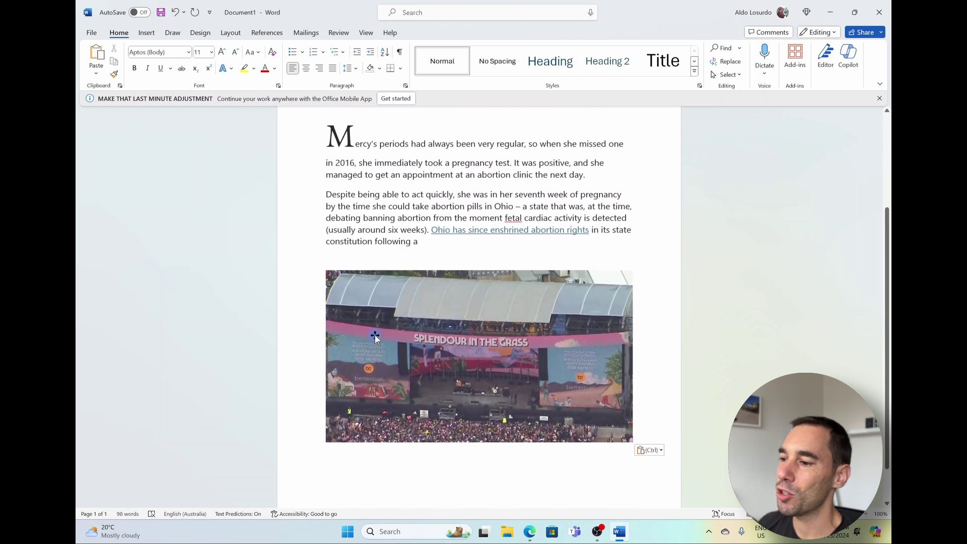
pyautogui.scroll(-1, 418, 418)
pyautogui.click(381, 436)
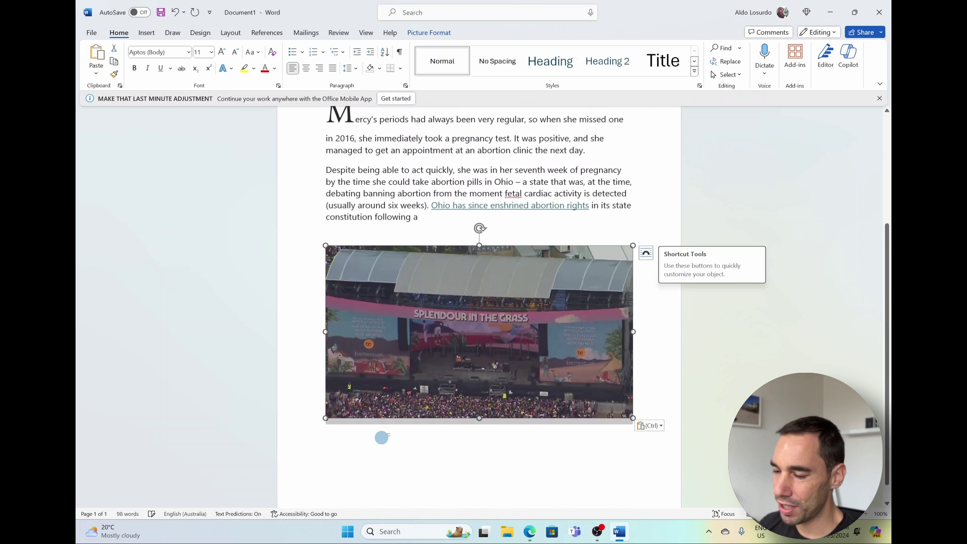
pyautogui.click(445, 471)
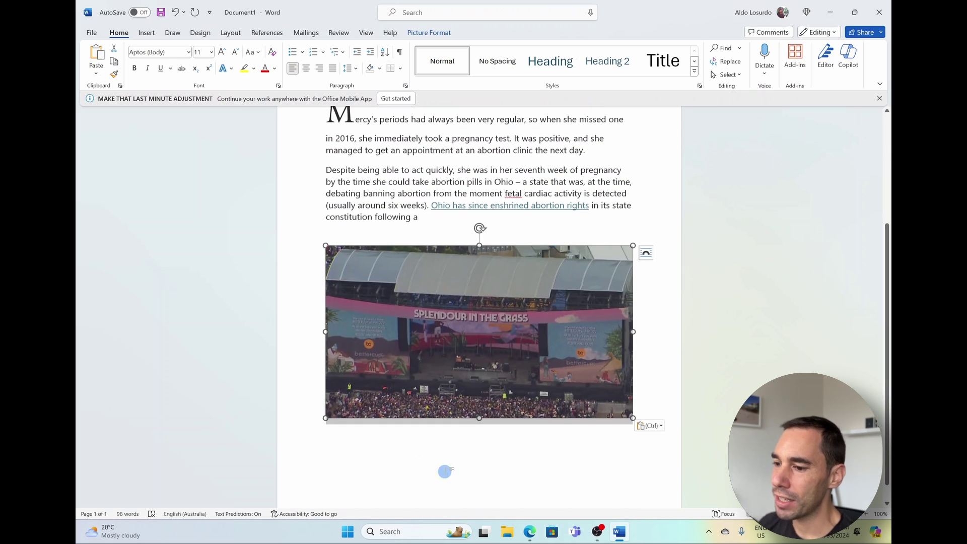
pyautogui.press('super+v')
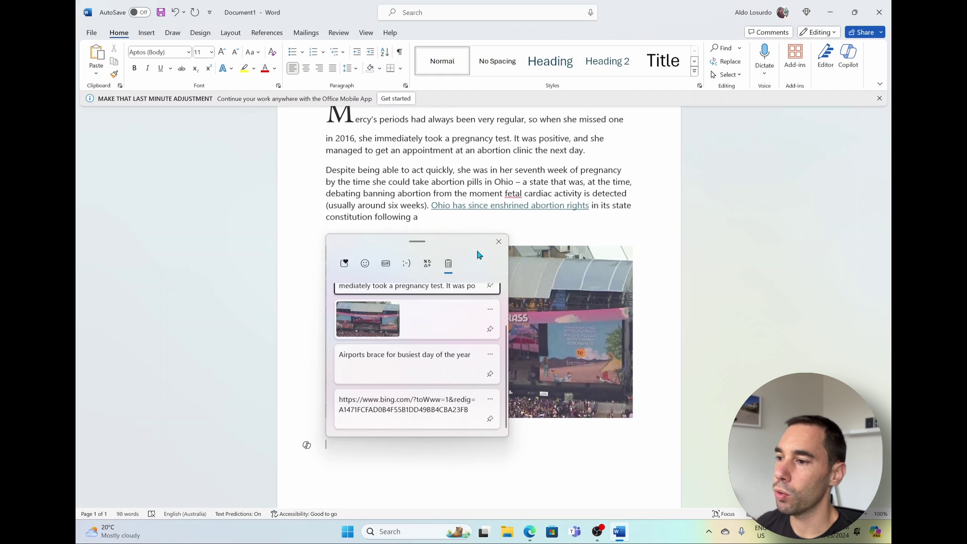
# Step: Pin the festival photo item in clipboard history
pyautogui.moveTo(426, 250); pyautogui.dragTo(559, 171)
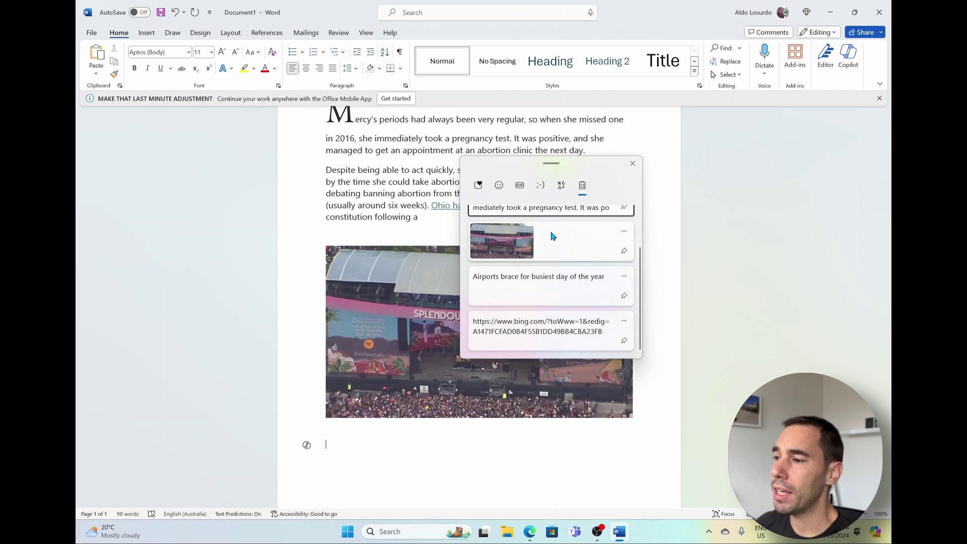
pyautogui.scroll(2, 559, 272)
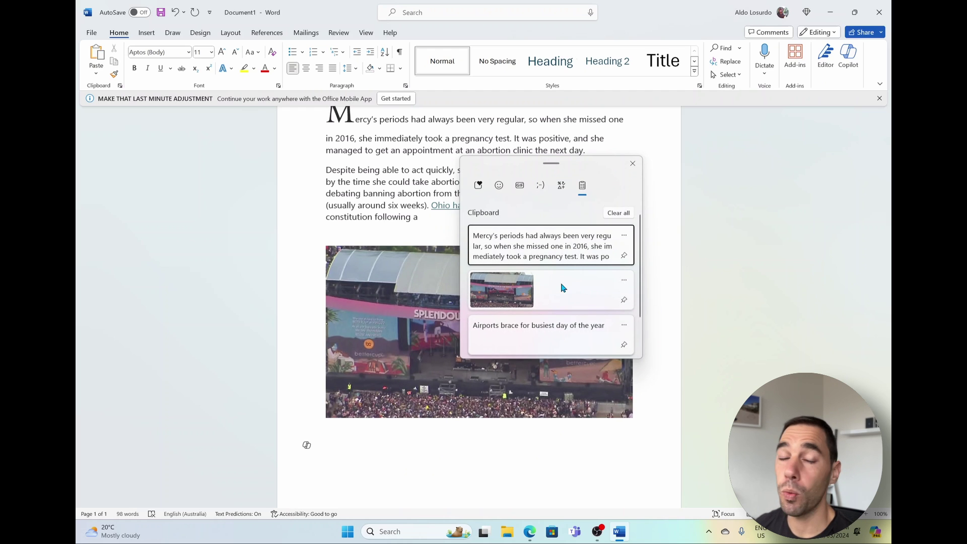
pyautogui.click(625, 300)
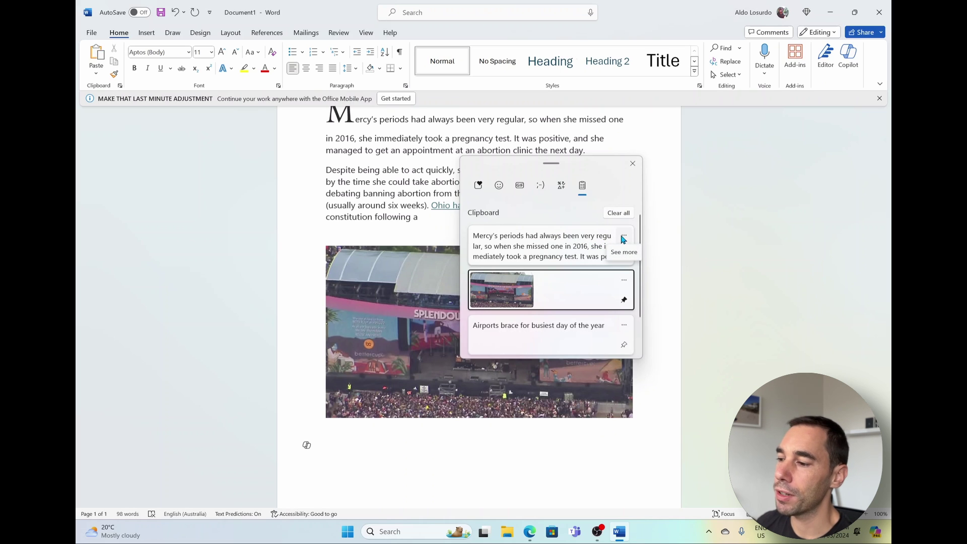
# Step: Delete the Airports headline item from clipboard history
pyautogui.scroll(-1, 623, 261)
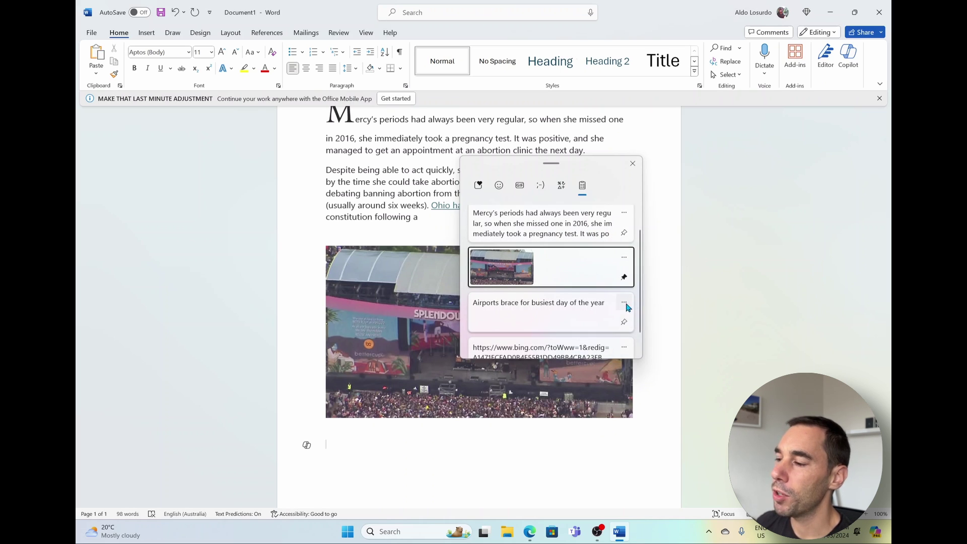
pyautogui.click(624, 303)
pyautogui.click(614, 313)
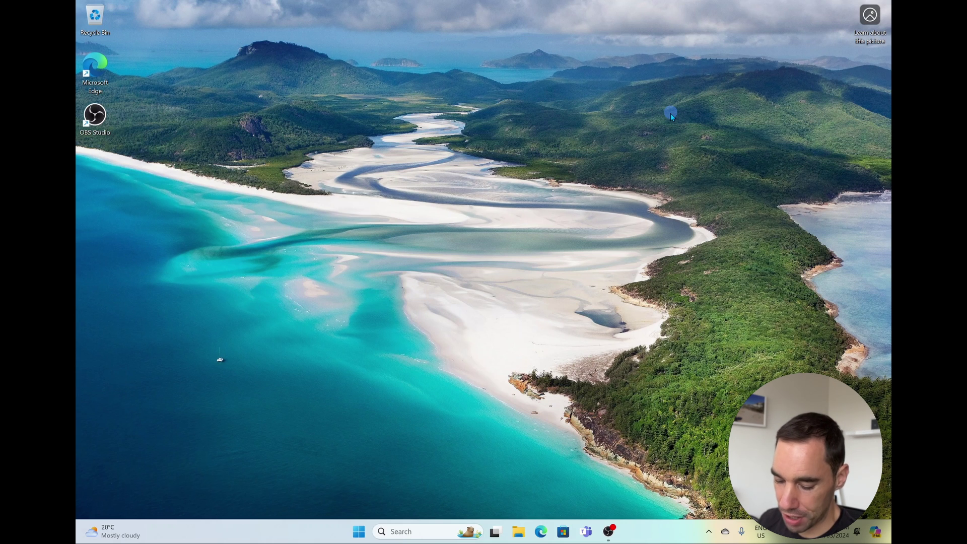
# Step: Reopen clipboard history, centred on screen, to confirm only the pinned festival photo remains
pyautogui.press('super+v')
pyautogui.moveTo(818, 325); pyautogui.dragTo(482, 170)
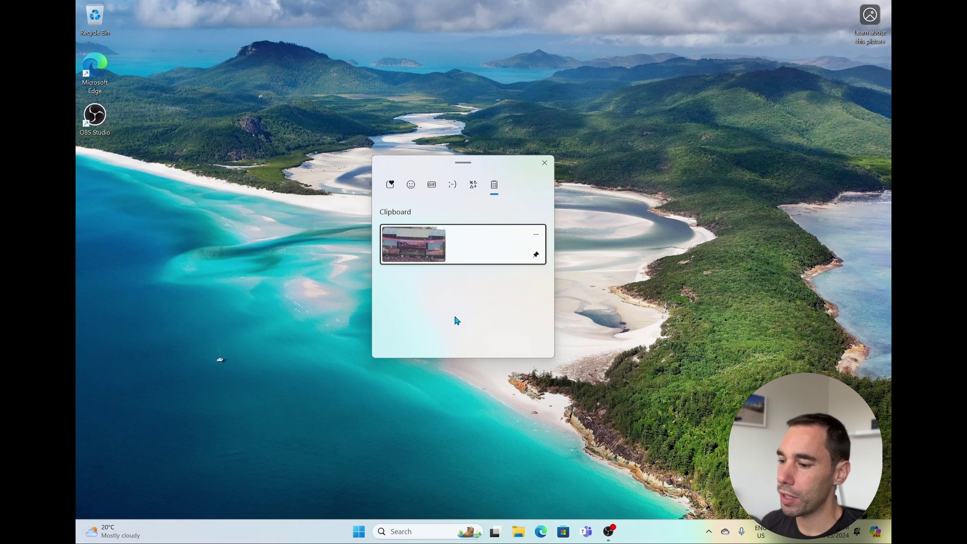
# Step: Search Start for 'clipboard' and open the System > Clipboard settings page
pyautogui.press('super')
pyautogui.write('clipboard')
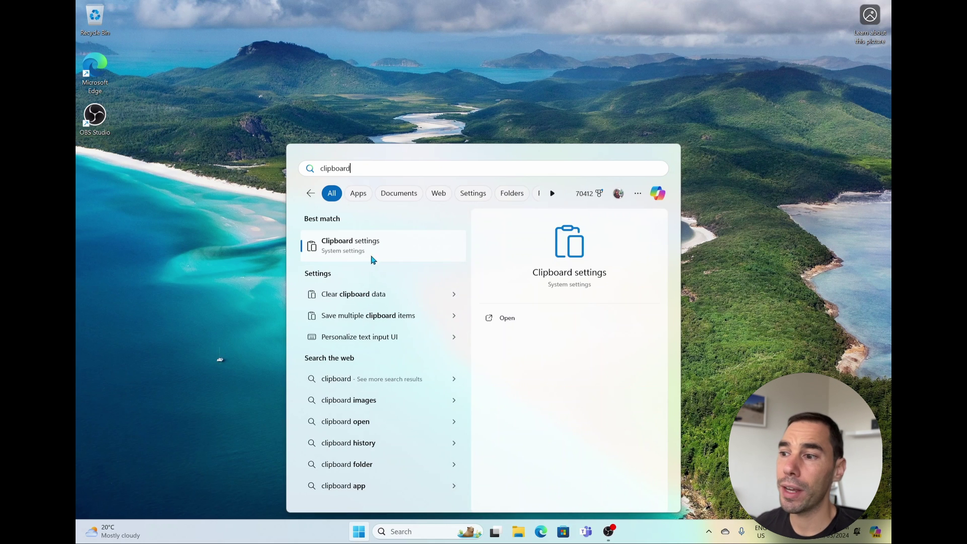
pyautogui.click(366, 257)
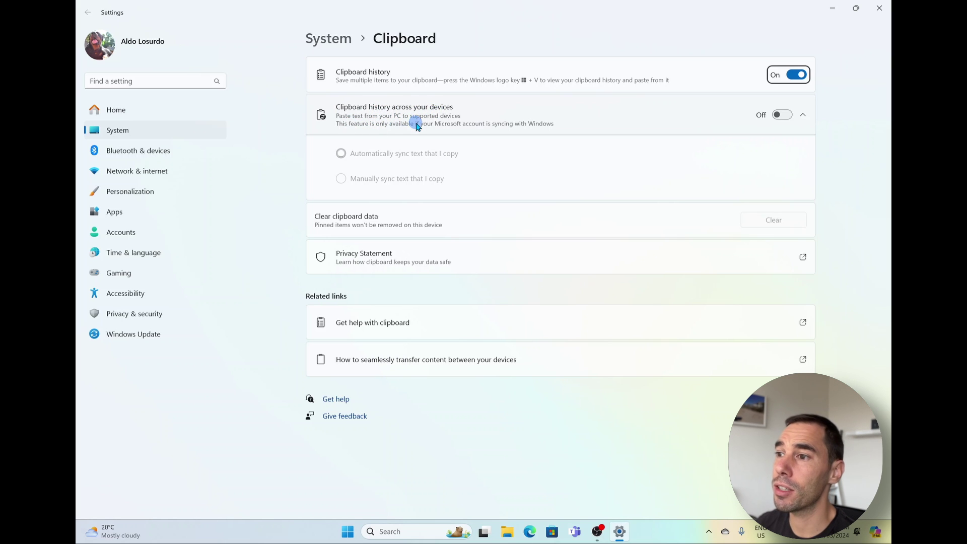
# Step: Turn on clipboard history across devices, keeping automatic sync of copied text
pyautogui.click(782, 115)
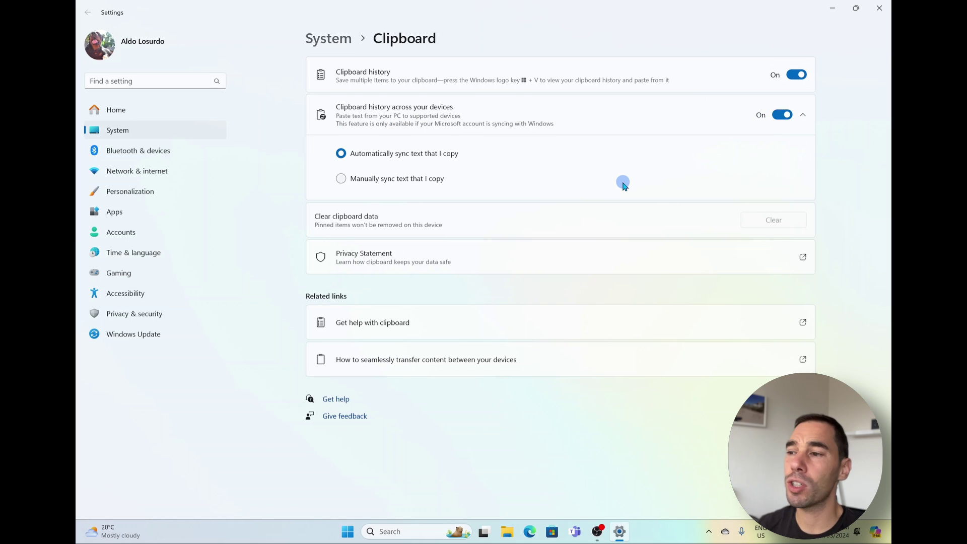